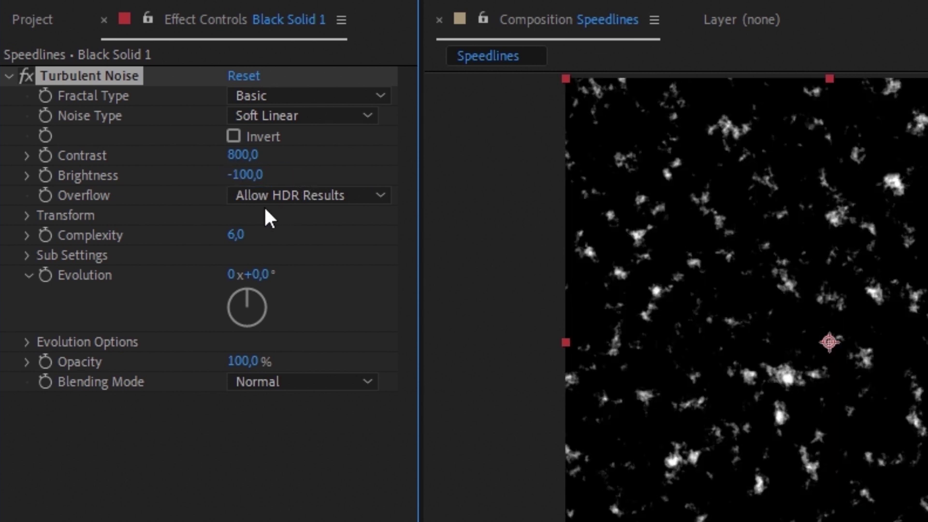
# Disable uniform scaling in the Turbulent Noise transform and set the scale width to 25 and scale height to 3000
pyautogui.click(28, 216)
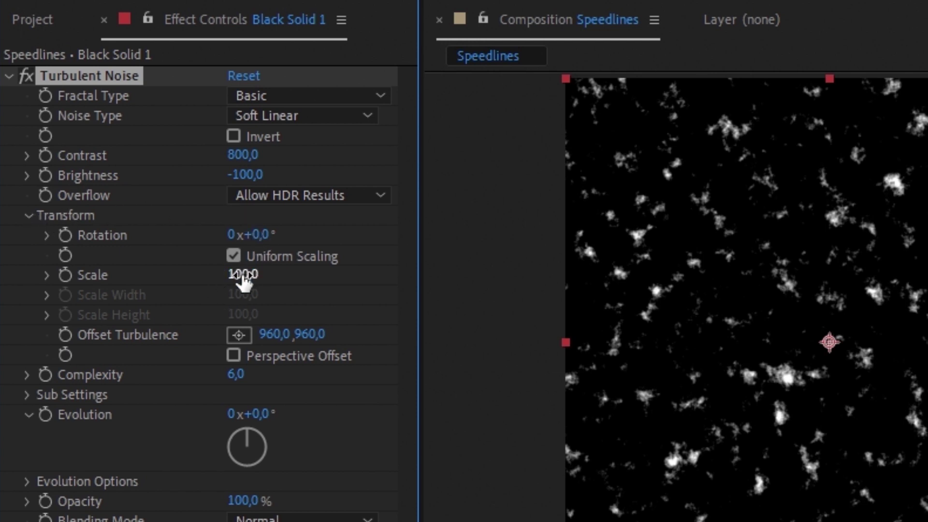
pyautogui.moveTo(243, 277); pyautogui.dragTo(306, 266)
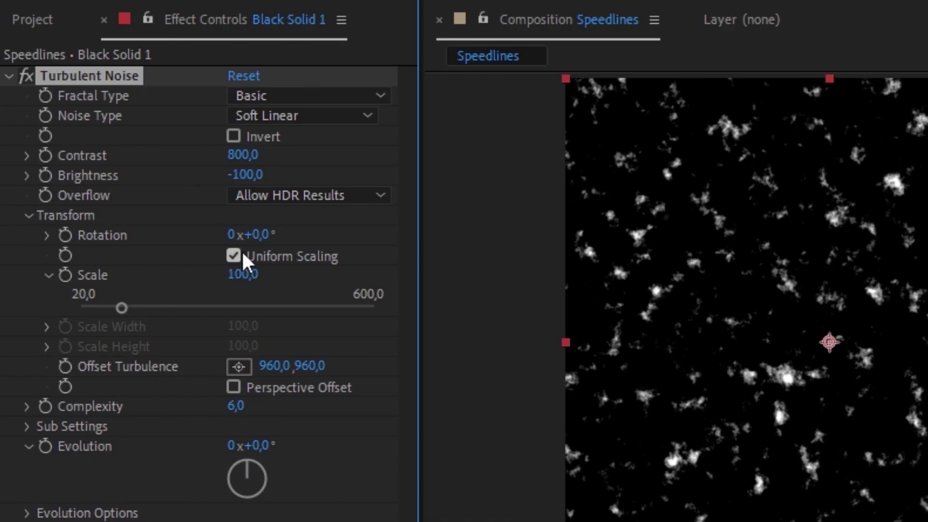
pyautogui.click(234, 257)
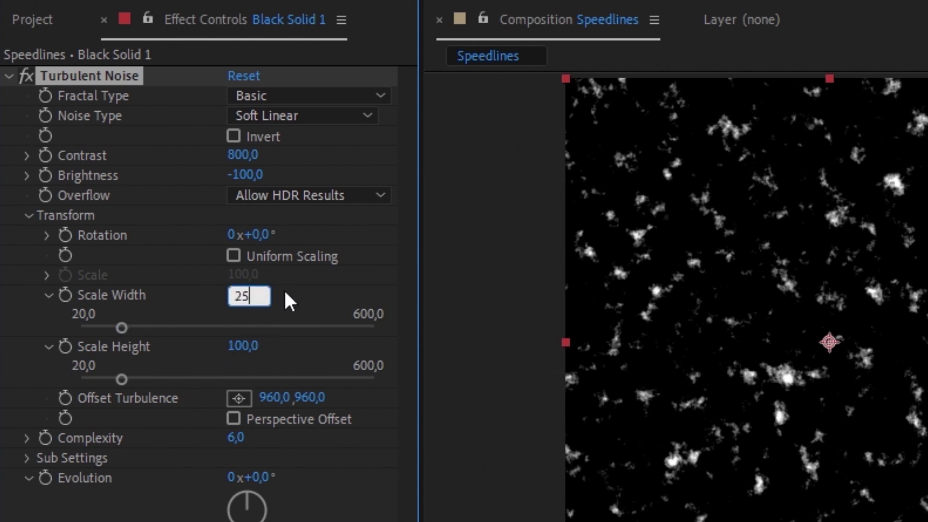
pyautogui.write('25')
pyautogui.press('Return')
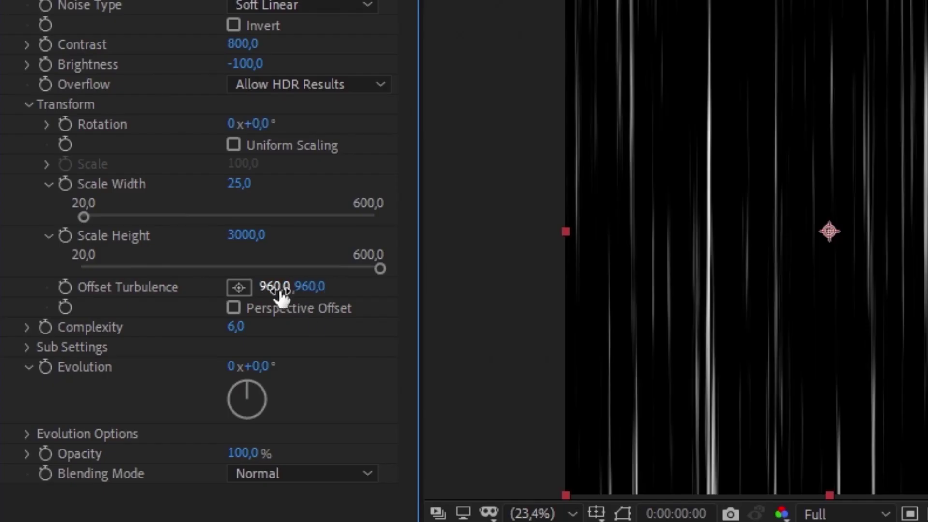
# Try shifting the noise sideways by changing the horizontal Offset Turbulence value to 800
pyautogui.moveTo(284, 292); pyautogui.dragTo(299, 292)
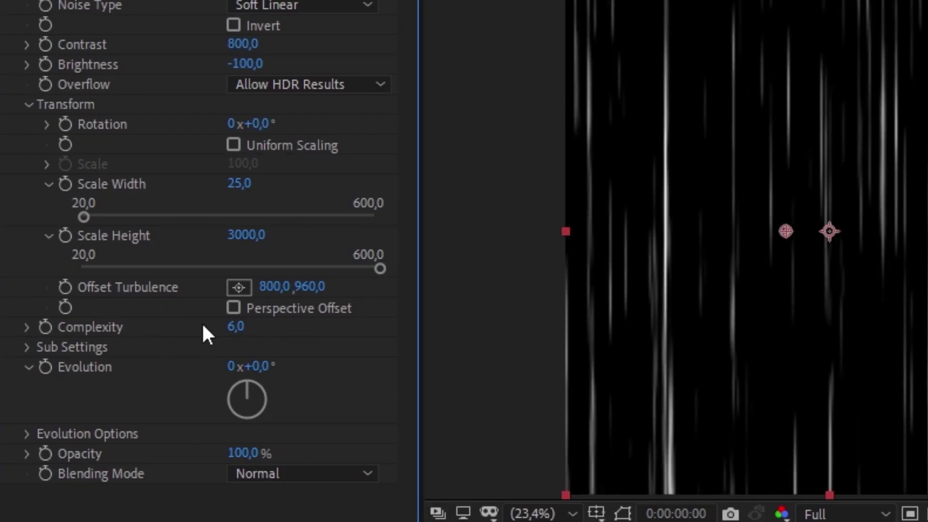
pyautogui.moveTo(273, 287); pyautogui.dragTo(404, 353)
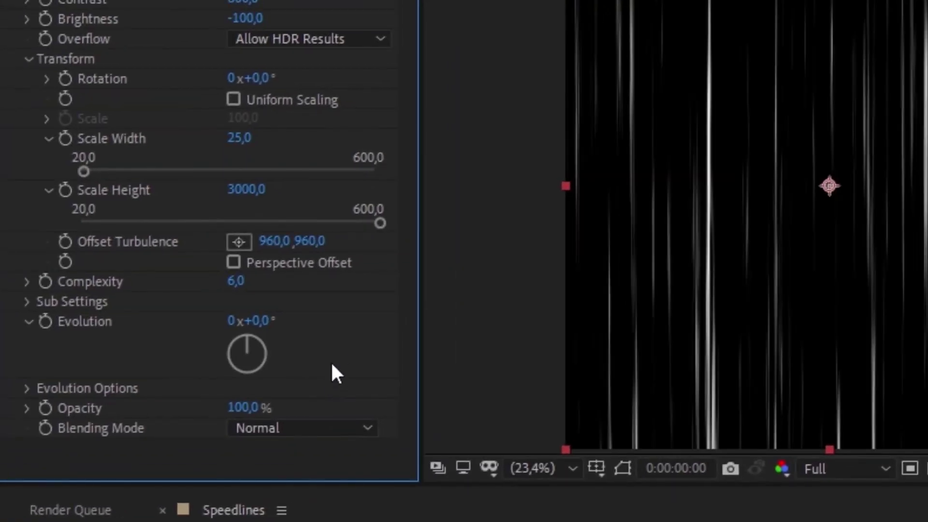
# Add an expression to Offset Turbulence that keeps its own X value and drives the Y value with time*5000
pyautogui.keyDown('alt'); pyautogui.click(66, 242); pyautogui.keyUp('alt')
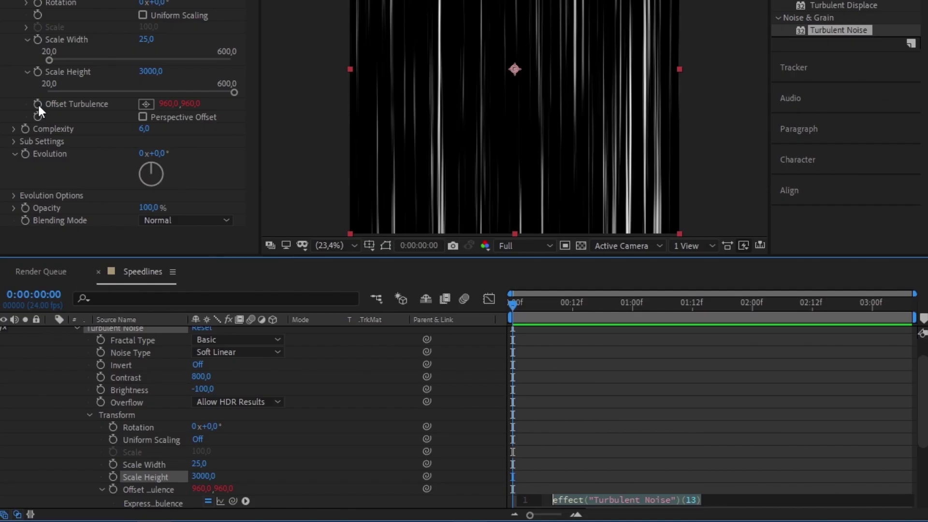
pyautogui.moveTo(922, 374); pyautogui.dragTo(922, 430)
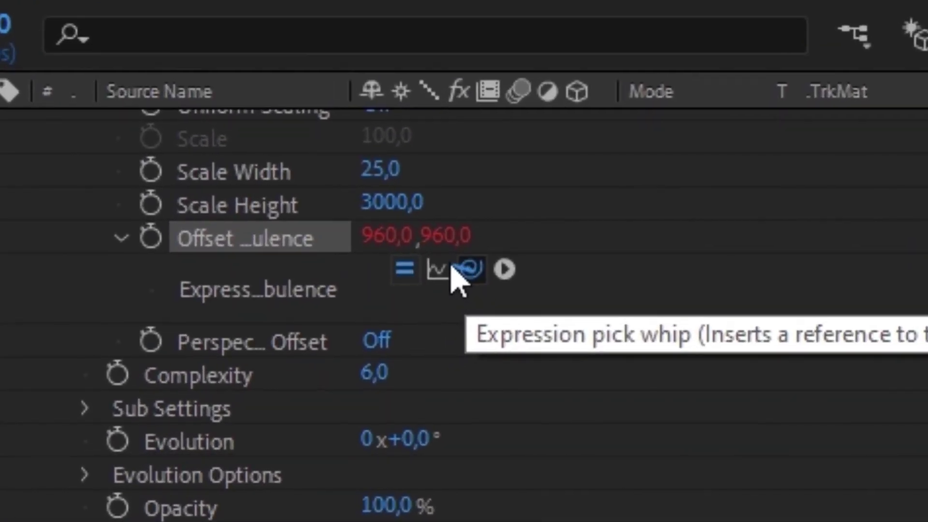
pyautogui.moveTo(457, 281); pyautogui.dragTo(401, 239)
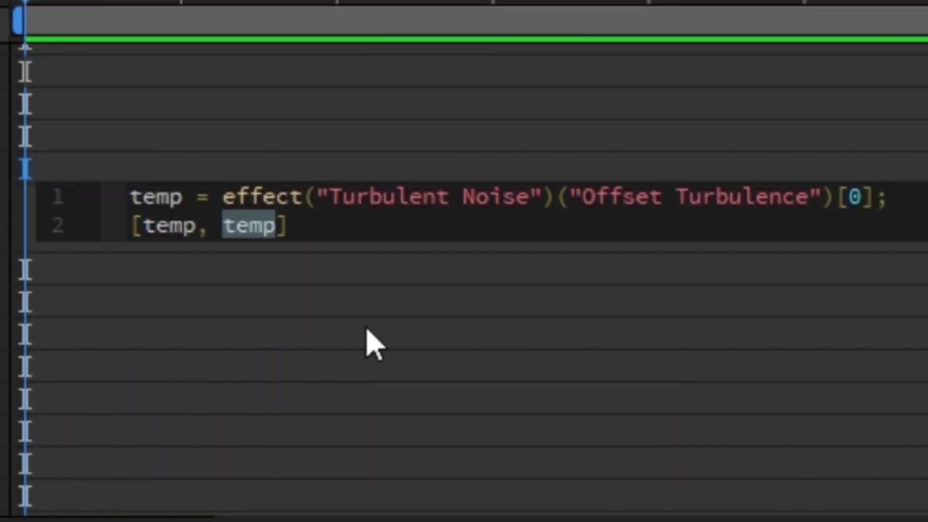
pyautogui.write('time*5000')
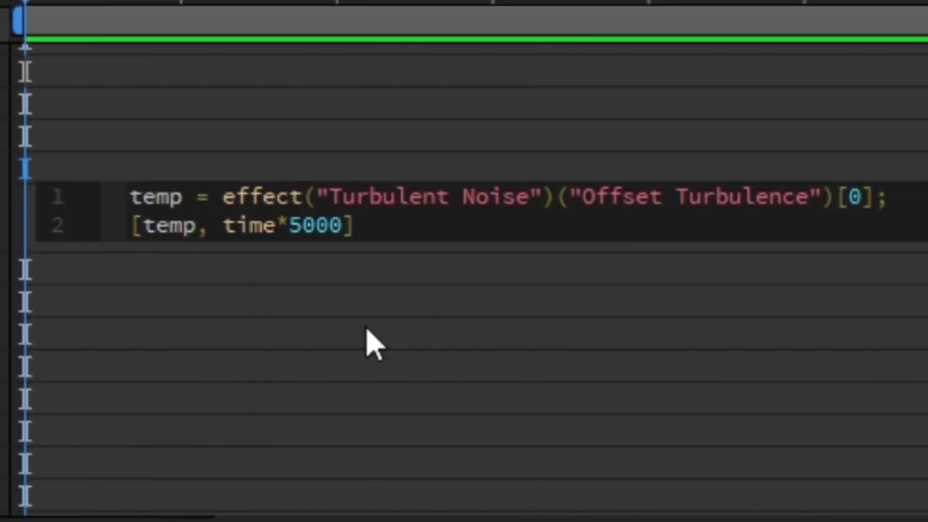
pyautogui.click(372, 344)
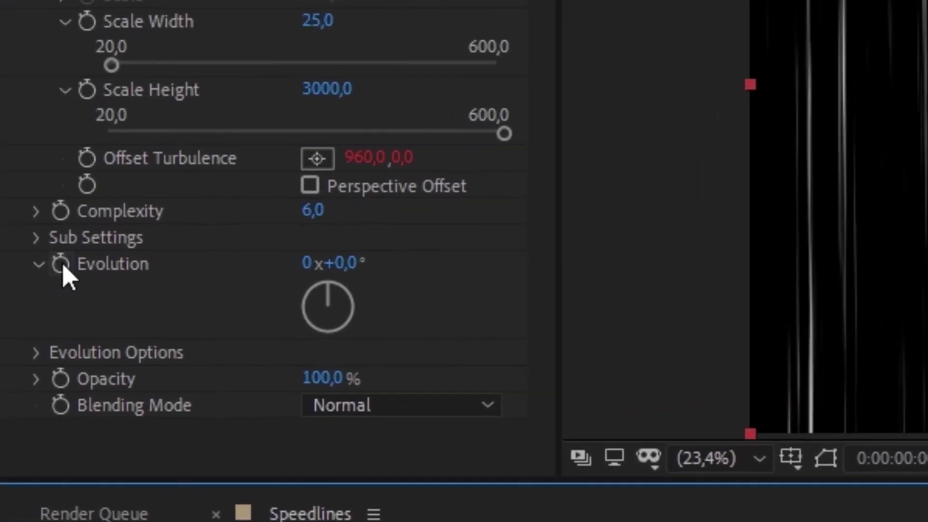
# Add the expression time*3000 to the Turbulent Noise Evolution property
pyautogui.keyDown('alt'); pyautogui.click(26, 298); pyautogui.keyUp('alt')
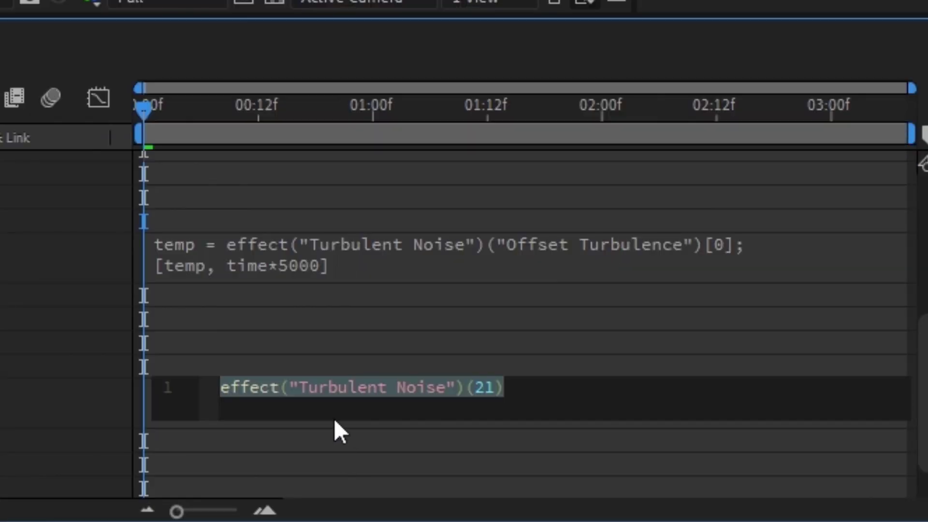
pyautogui.write('ti')
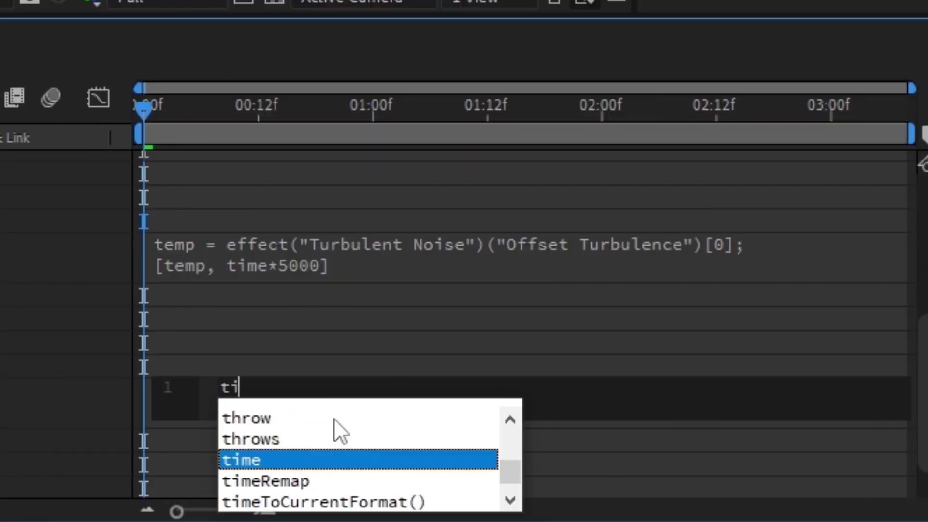
pyautogui.write('me')
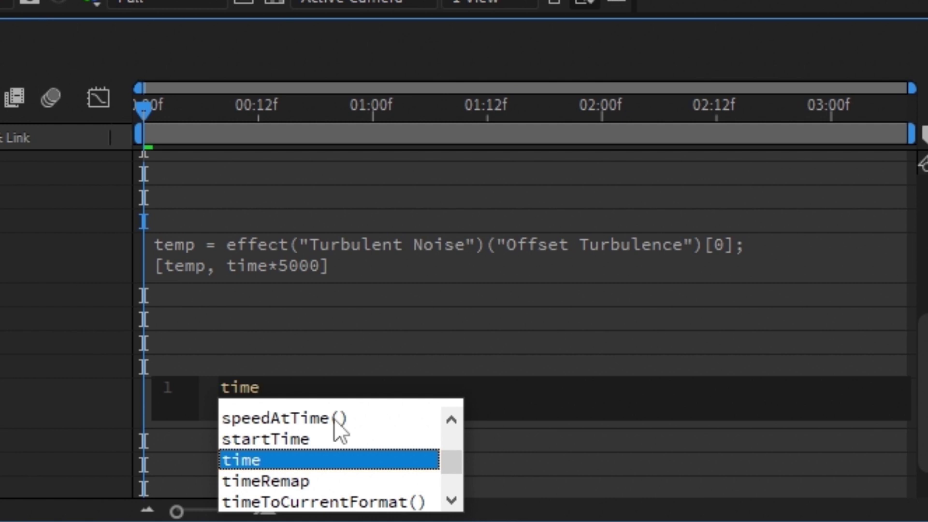
pyautogui.write('*3000')
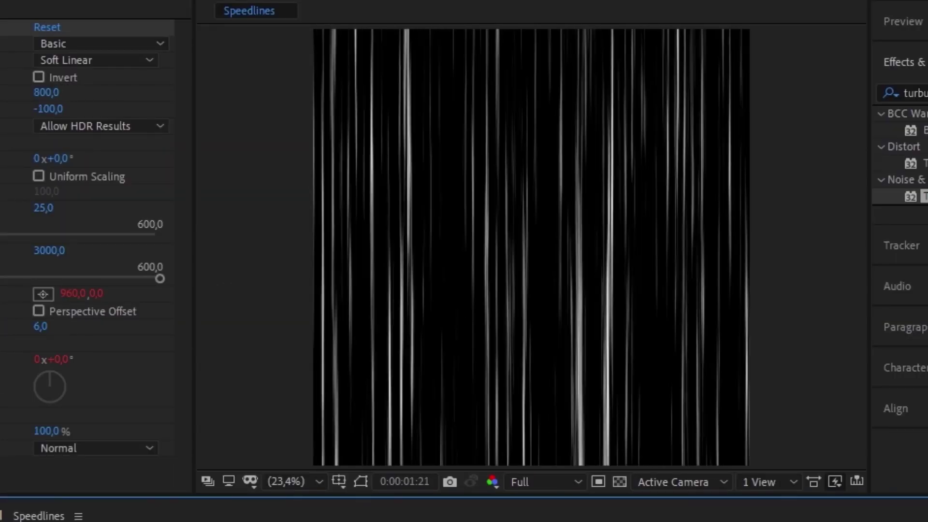
# Create an adjustment layer above the black solid and apply the Polar Coordinates effect to it
pyautogui.rightClick(160, 375)
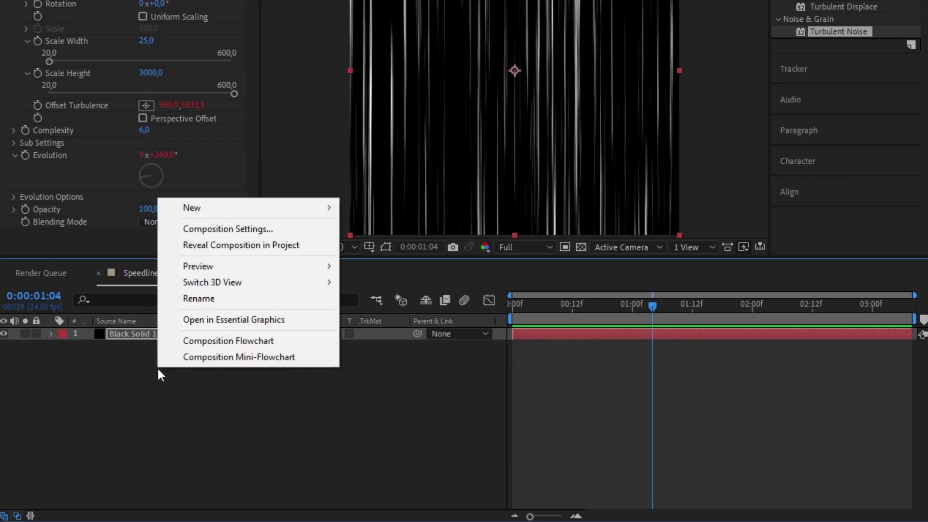
pyautogui.moveTo(251, 215)
pyautogui.click(386, 326)
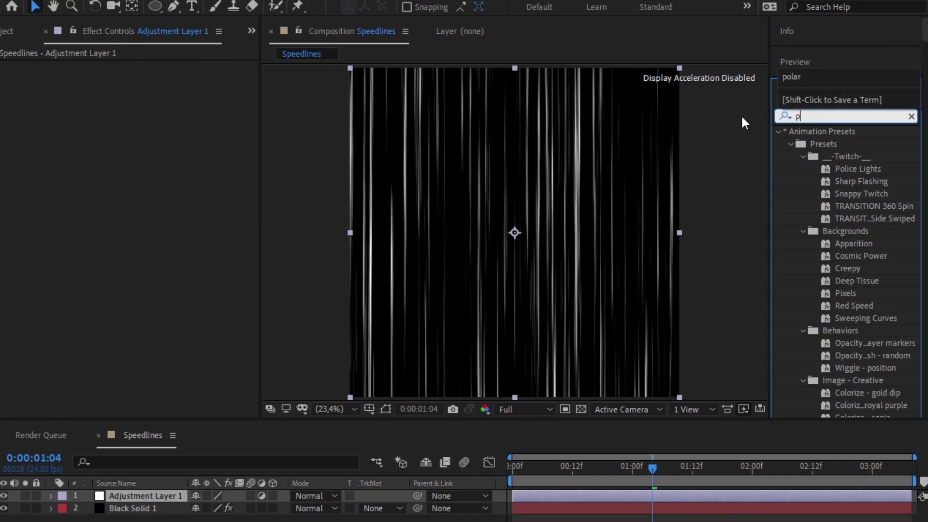
pyautogui.write('olar')
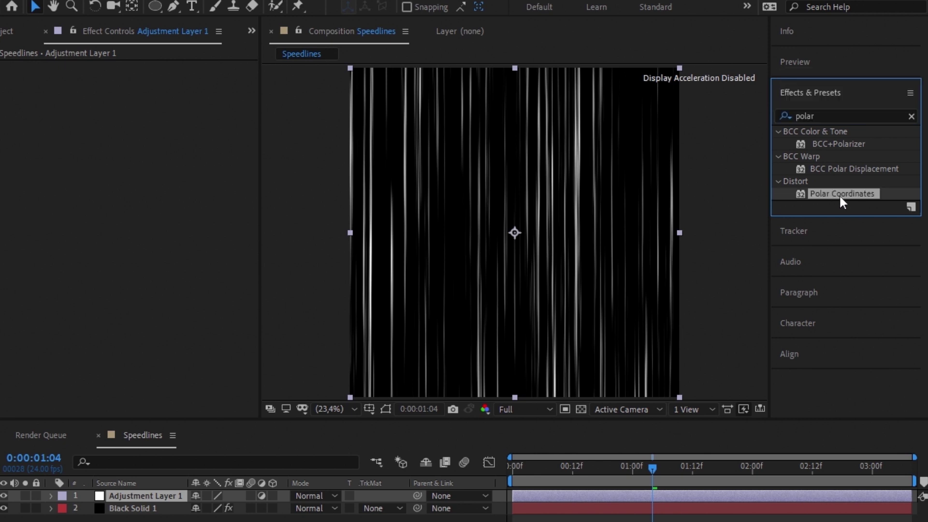
pyautogui.doubleClick(841, 198)
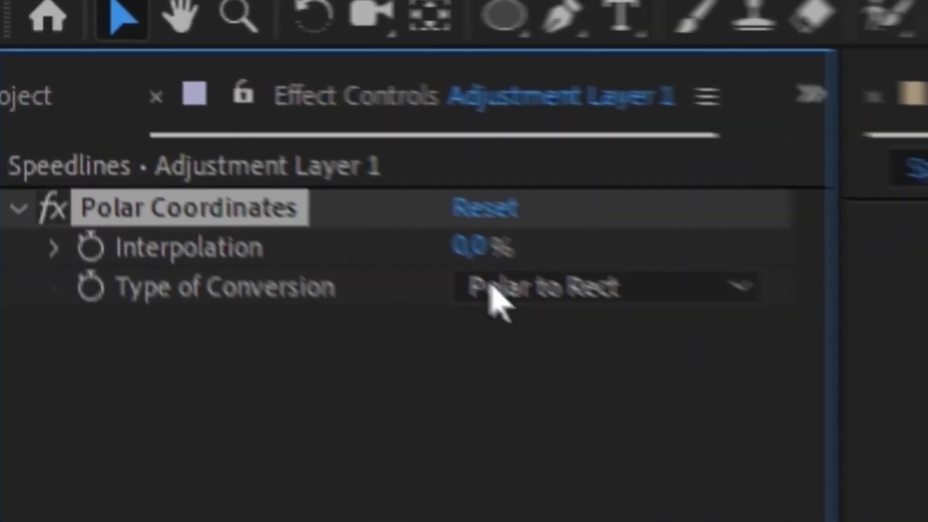
# Set Polar Coordinates to the Rect to Polar conversion with 100% interpolation and preview the animation
pyautogui.click(151, 90)
pyautogui.click(569, 350)
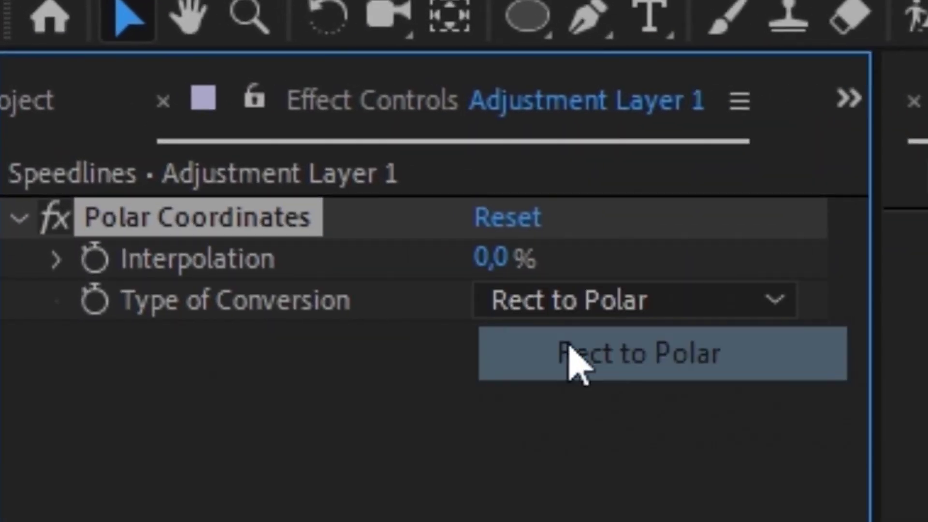
pyautogui.click(489, 262)
pyautogui.write('100')
pyautogui.press('Return')
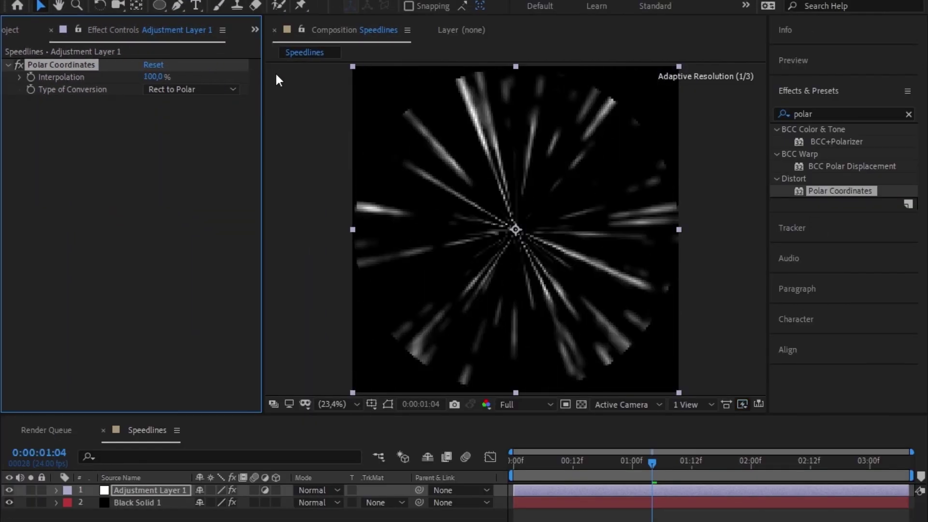
pyautogui.press('space')
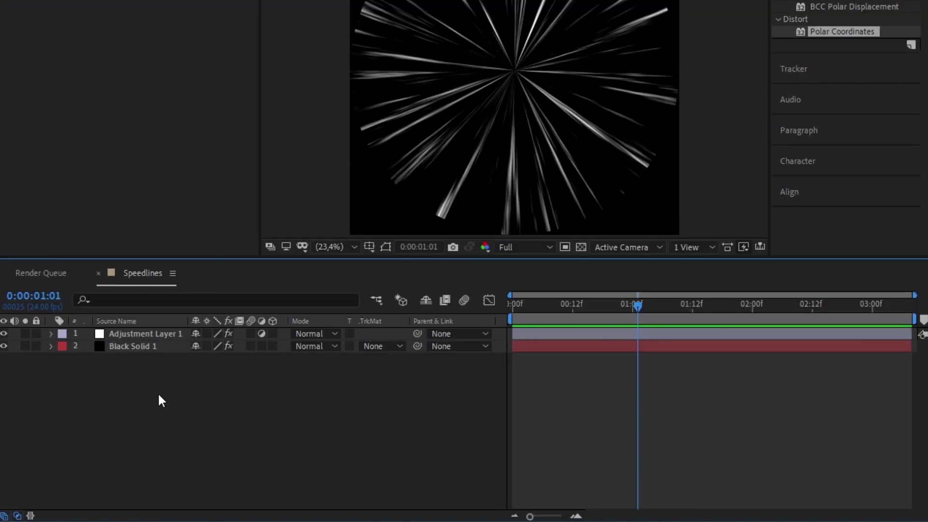
# Create a 1920 x 1920 px black solid above the other layers and draw a circular mask around its centre
pyautogui.rightClick(157, 392)
pyautogui.moveTo(263, 234)
pyautogui.click(371, 271)
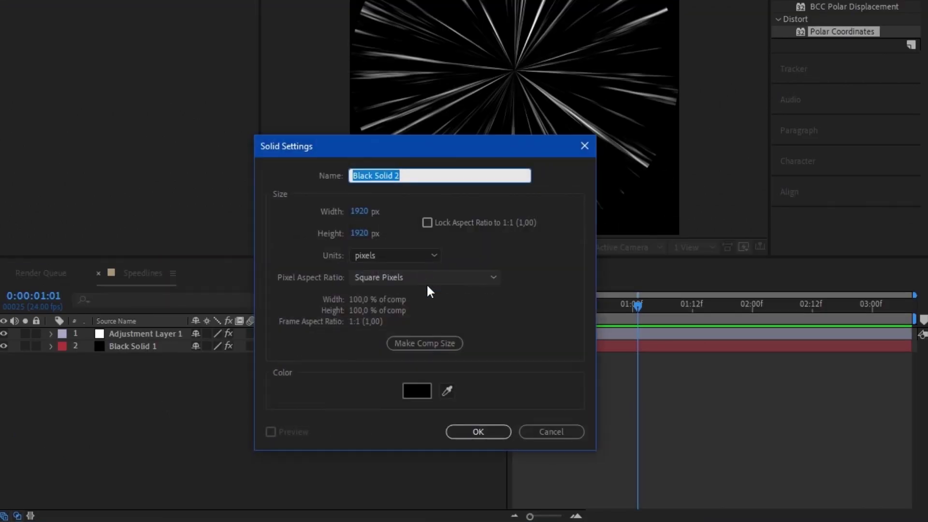
pyautogui.click(472, 437)
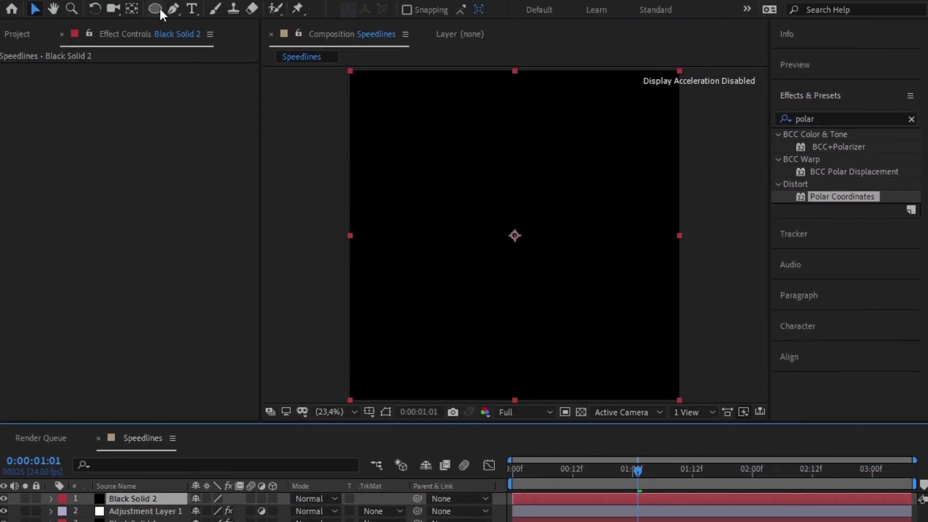
pyautogui.moveTo(468, 175); pyautogui.dragTo(563, 279)
pyautogui.click(386, 411)
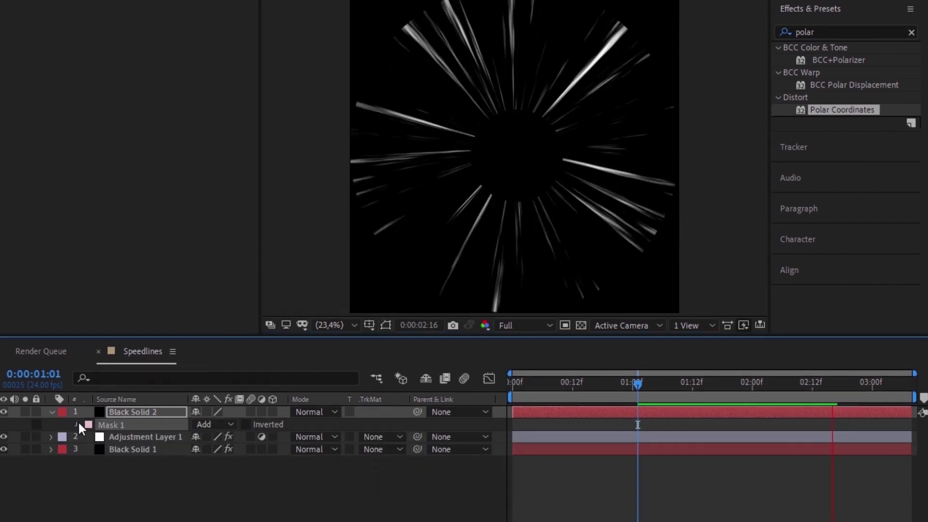
# Soften the circular mask on the new black solid with a feather of 191 pixels and an expansion of 44 pixels
pyautogui.click(77, 425)
pyautogui.click(513, 471)
pyautogui.moveTo(226, 450); pyautogui.dragTo(357, 424)
pyautogui.moveTo(196, 475); pyautogui.dragTo(289, 481)
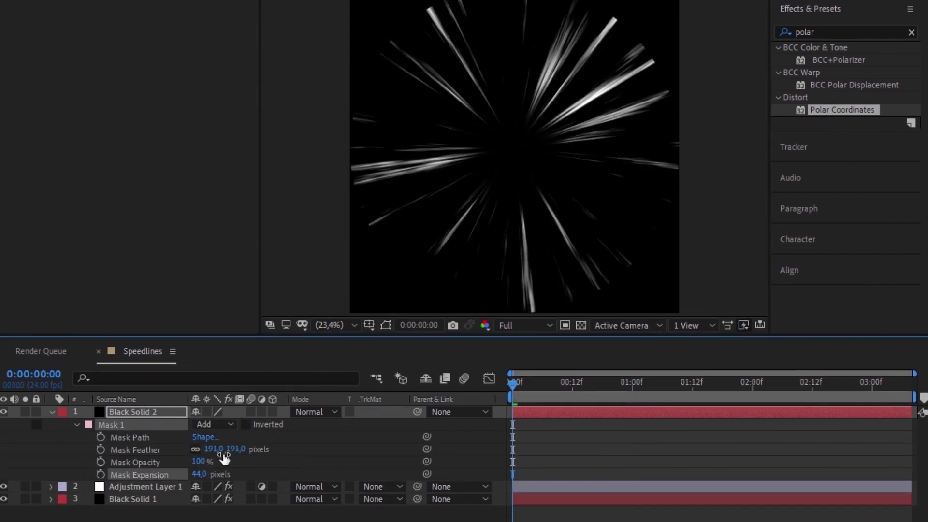
pyautogui.click(224, 455)
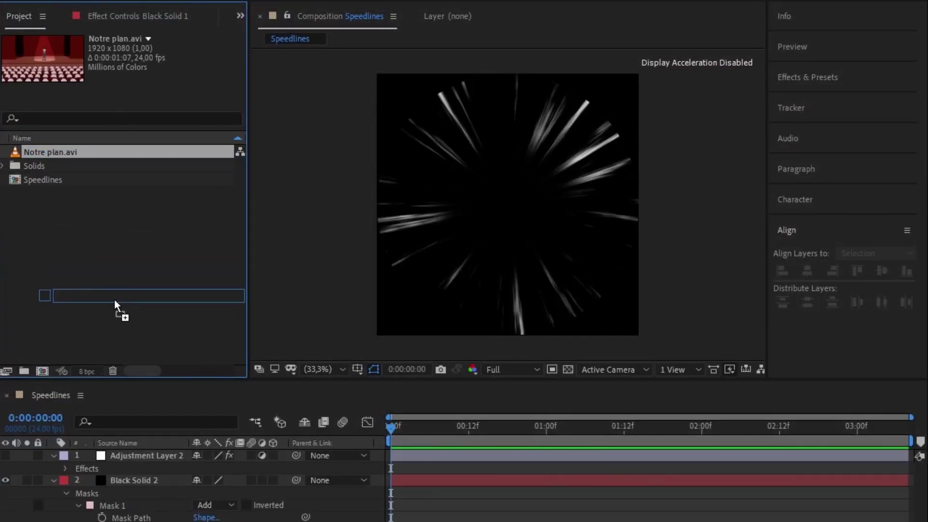
# Create a composition from the Notre plan.avi footage and place the Speedlines composition above it
pyautogui.moveTo(42, 370); pyautogui.dragTo(43, 371)
pyautogui.moveTo(48, 193); pyautogui.dragTo(143, 456)
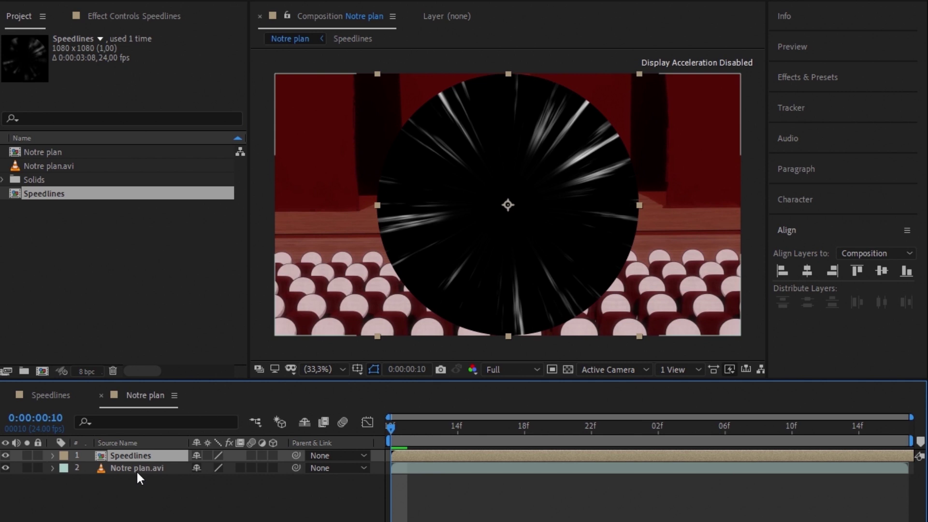
# Enlarge the Speedlines layer to cover the whole frame, set its blending mode to Add and preview it
pyautogui.click(654, 323)
pyautogui.hotkey('ctrl', 'alt', 'f')
pyautogui.rightClick(163, 455)
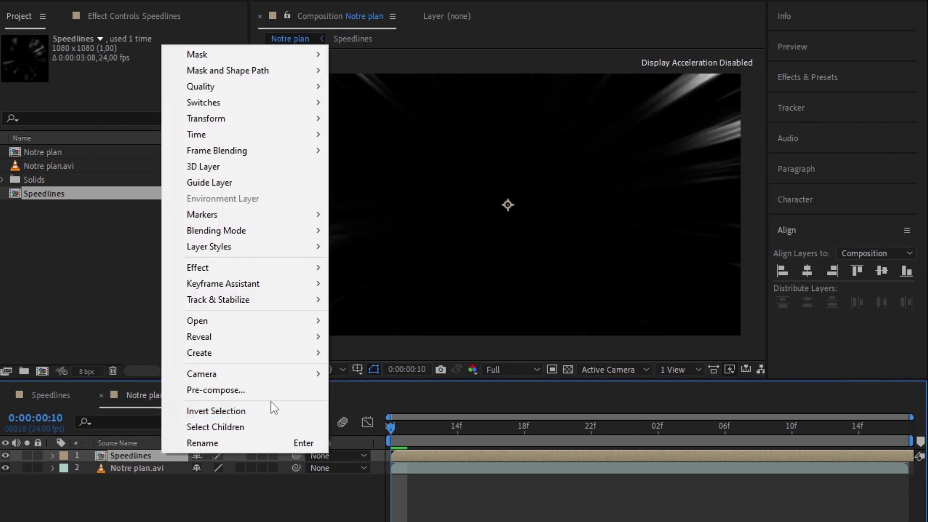
pyautogui.moveTo(271, 230)
pyautogui.click(370, 212)
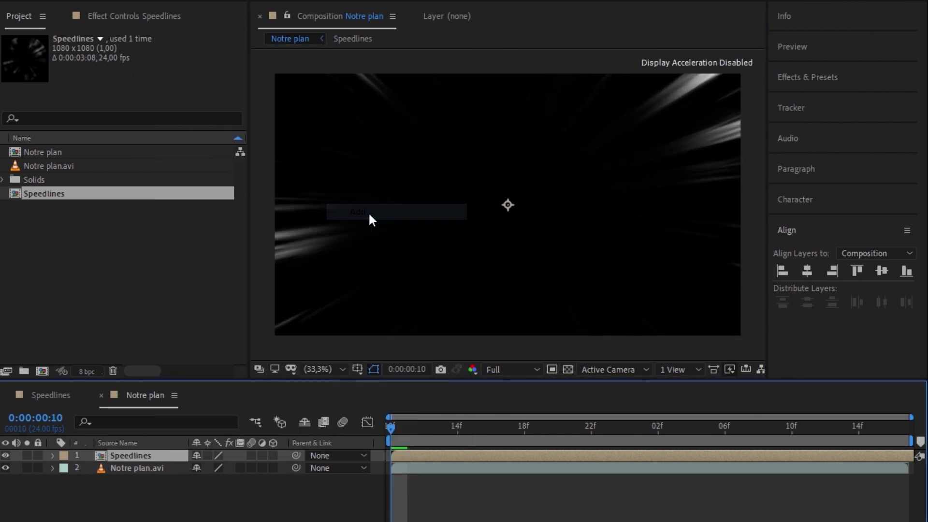
pyautogui.press('space')
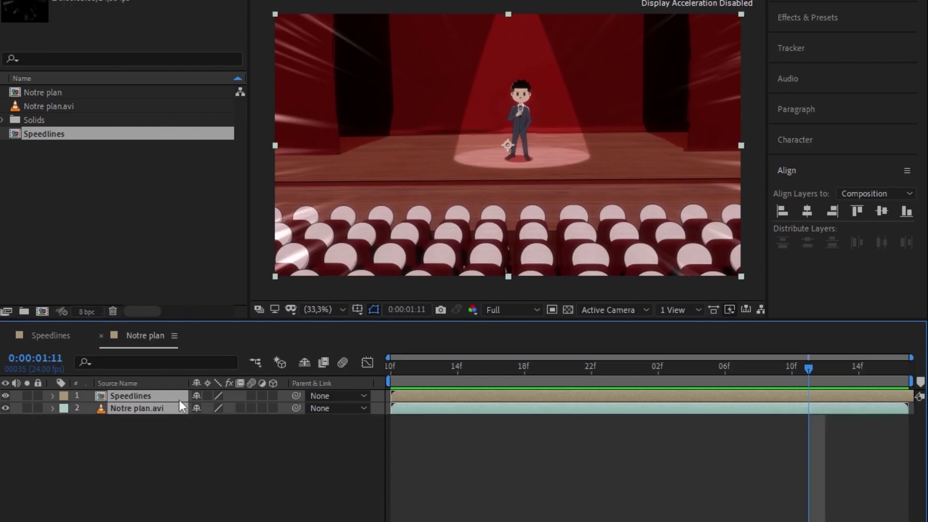
# Pre-compose the Speedlines and Notre plan.avi layers together, moving all attributes into the new composition
pyautogui.rightClick(179, 400)
pyautogui.click(219, 335)
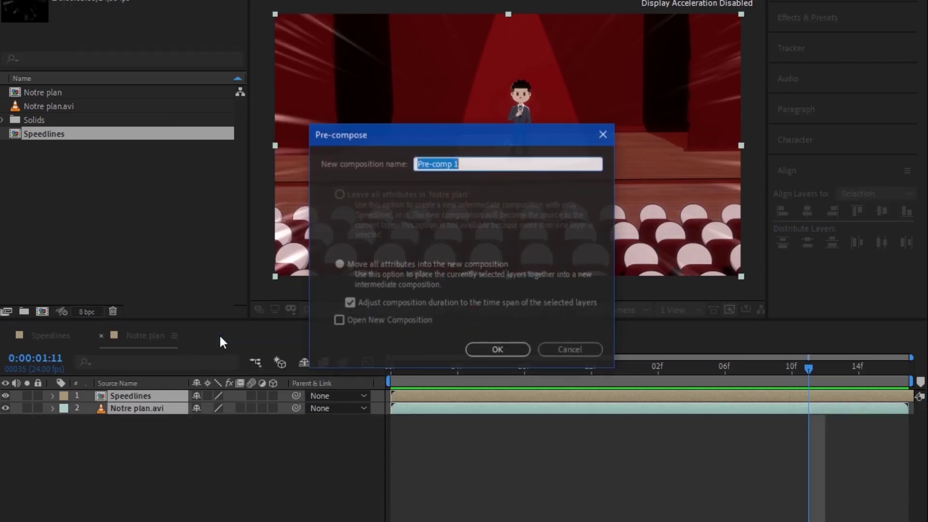
pyautogui.click(495, 349)
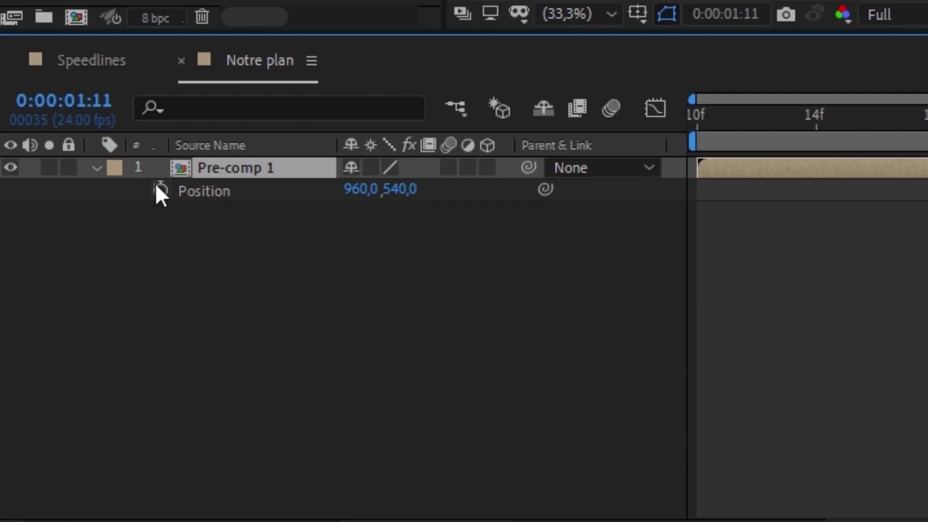
# Add the expression wiggle(10,6) to the Position of Pre-comp 1 and preview the resulting shake
pyautogui.keyDown('alt'); pyautogui.click(160, 191); pyautogui.keyUp('alt')
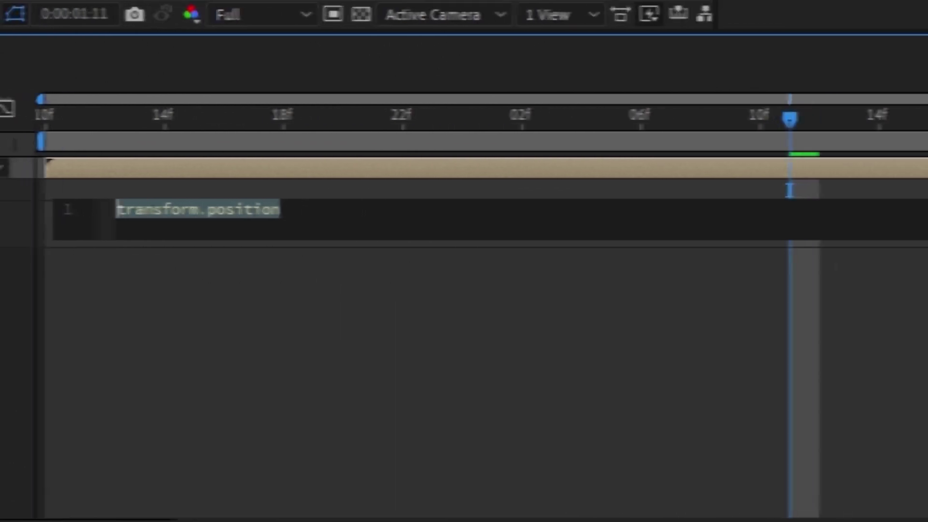
pyautogui.write('wiggle()')
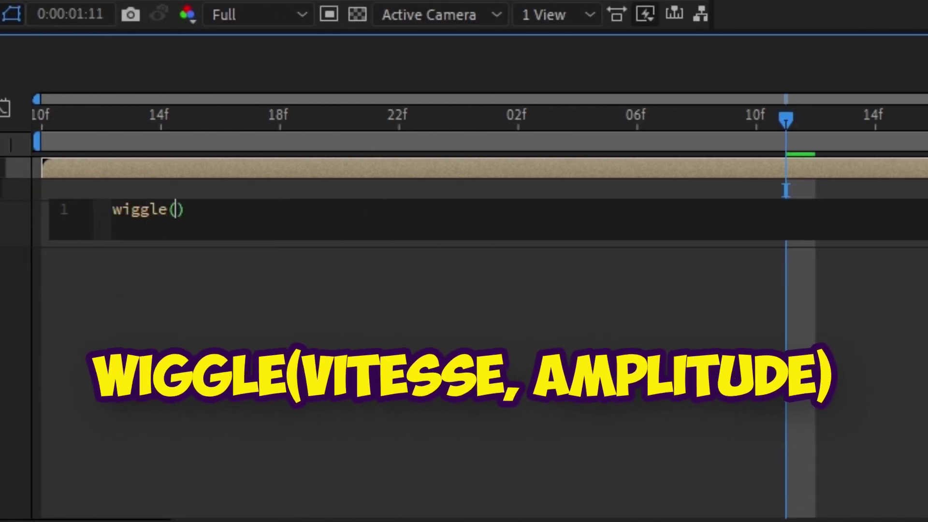
pyautogui.write('10,6')
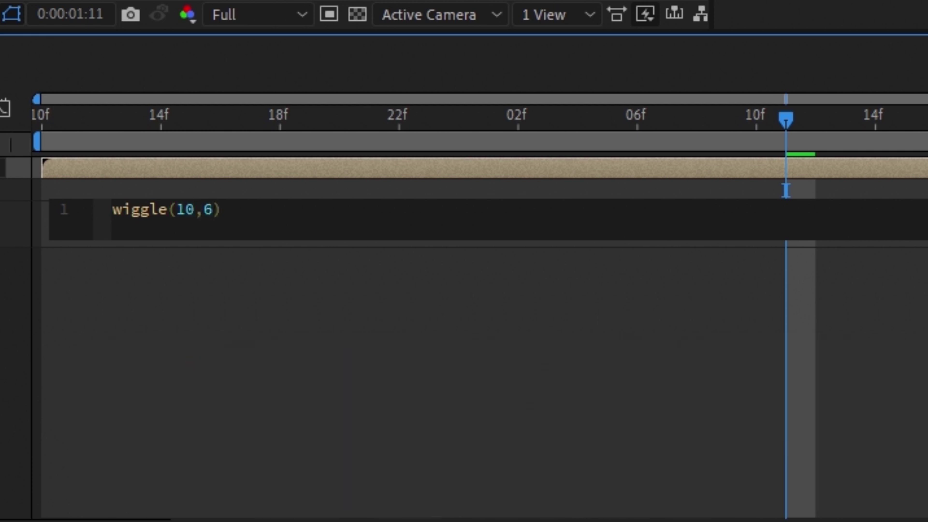
pyautogui.click(54, 184)
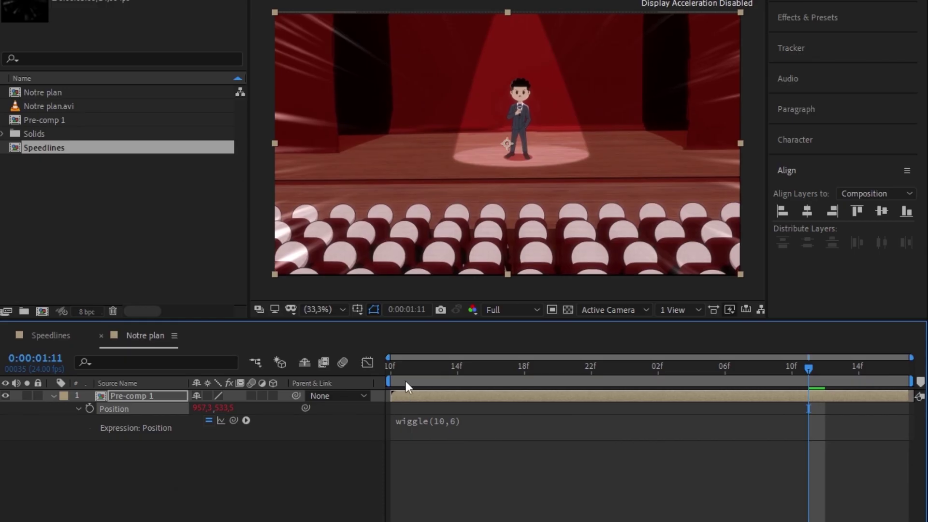
pyautogui.click(405, 381)
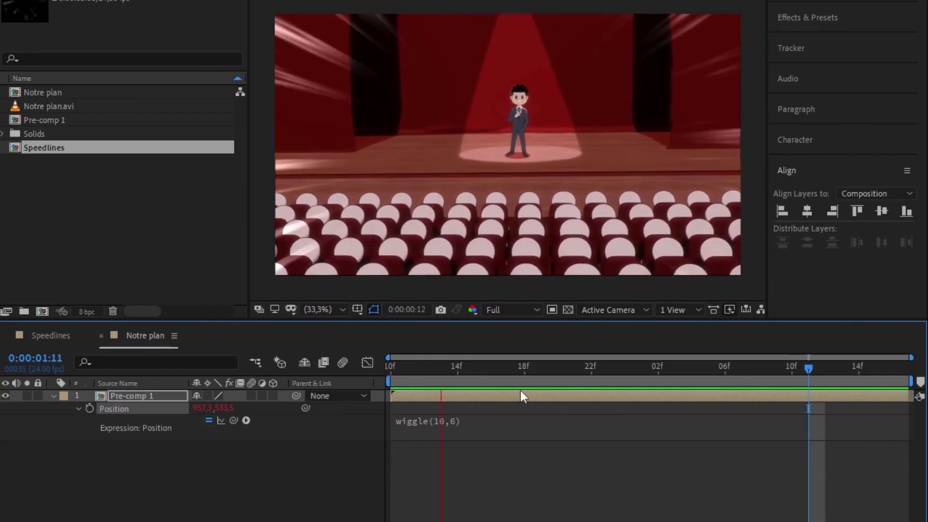
pyautogui.click(457, 368)
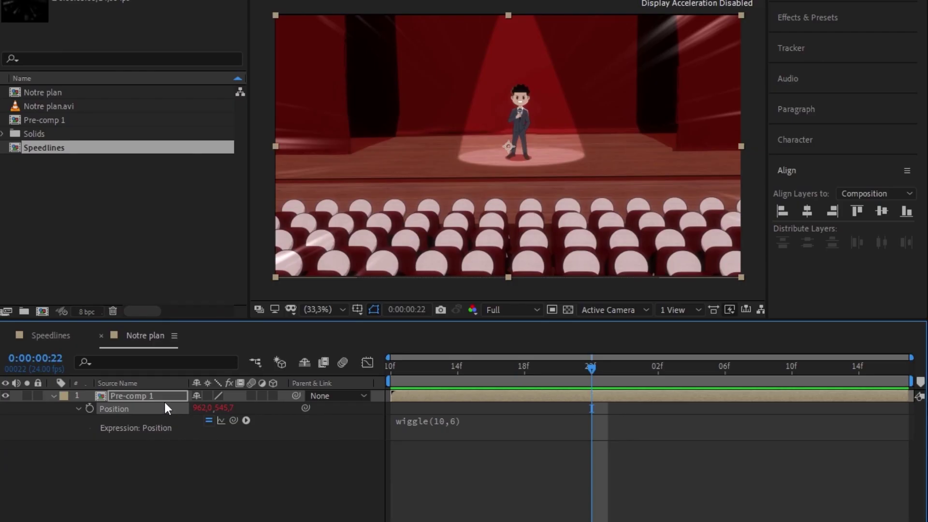
# Set the Scale of Pre-comp 1 to 102% in both dimensions
pyautogui.press('s')
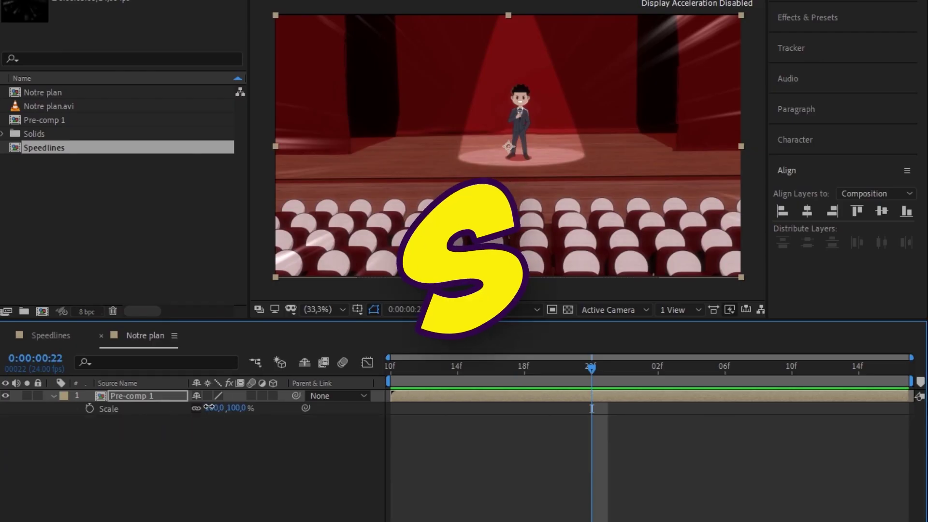
pyautogui.click(213, 408)
pyautogui.write('102')
pyautogui.press('Return')
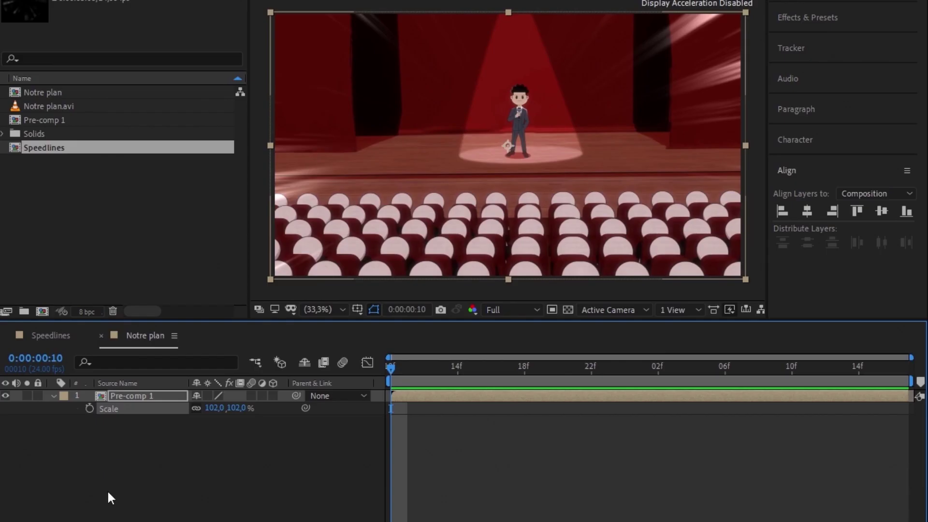
# Create an adjustment layer above Pre-comp 1 and apply the Radial Blur effect to it
pyautogui.rightClick(107, 490)
pyautogui.moveTo(164, 337)
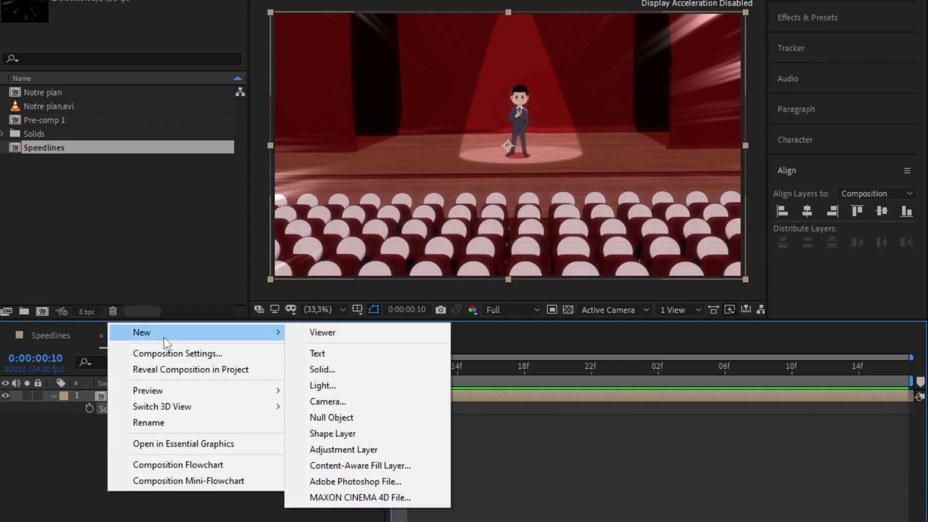
pyautogui.click(365, 450)
pyautogui.click(808, 17)
pyautogui.write('radial bl')
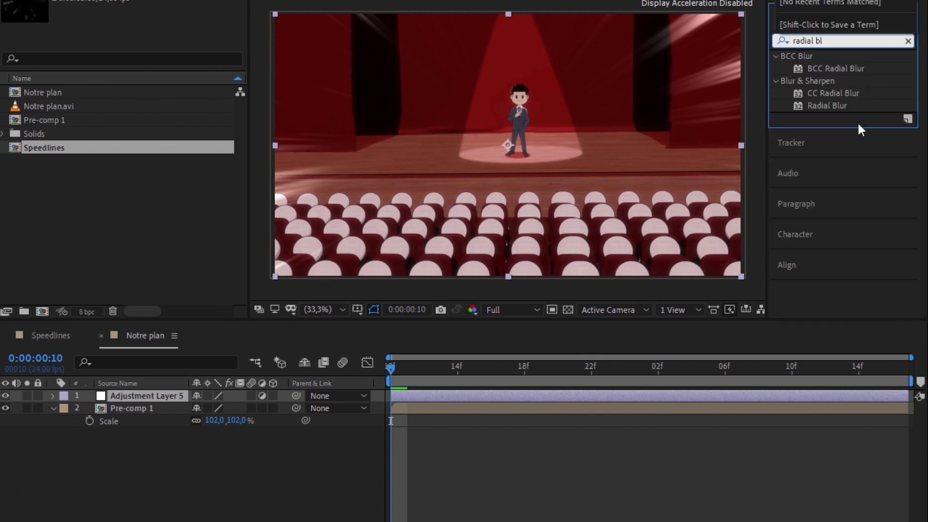
pyautogui.moveTo(827, 106); pyautogui.dragTo(162, 167)
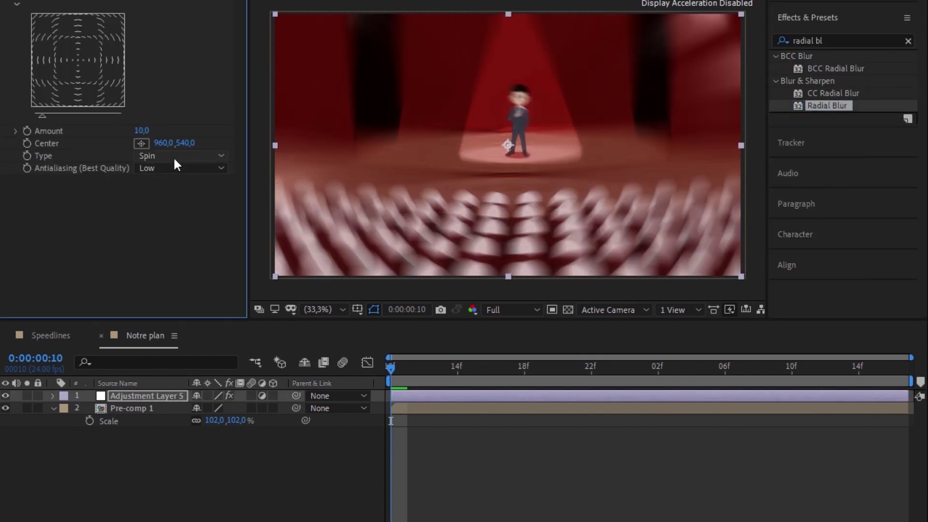
# Set the Radial Blur type to Zoom, its antialiasing to High and its amount to 20
pyautogui.click(174, 158)
pyautogui.click(175, 184)
pyautogui.click(181, 166)
pyautogui.click(178, 199)
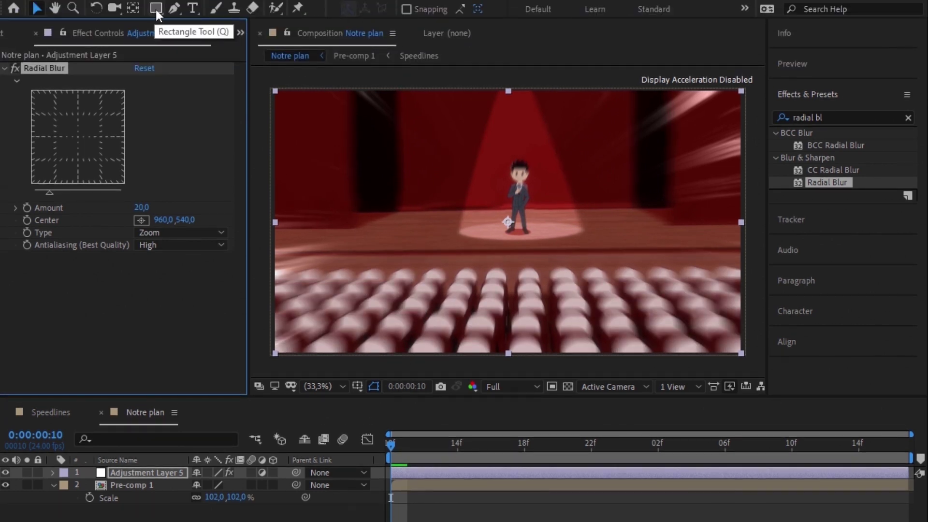
# Draw a wide elliptical mask around the character on the adjustment layer, in Subtract mode with a feather of 185 pixels
pyautogui.moveTo(156, 10); pyautogui.dragTo(192, 38)
pyautogui.moveTo(349, 125); pyautogui.dragTo(668, 316)
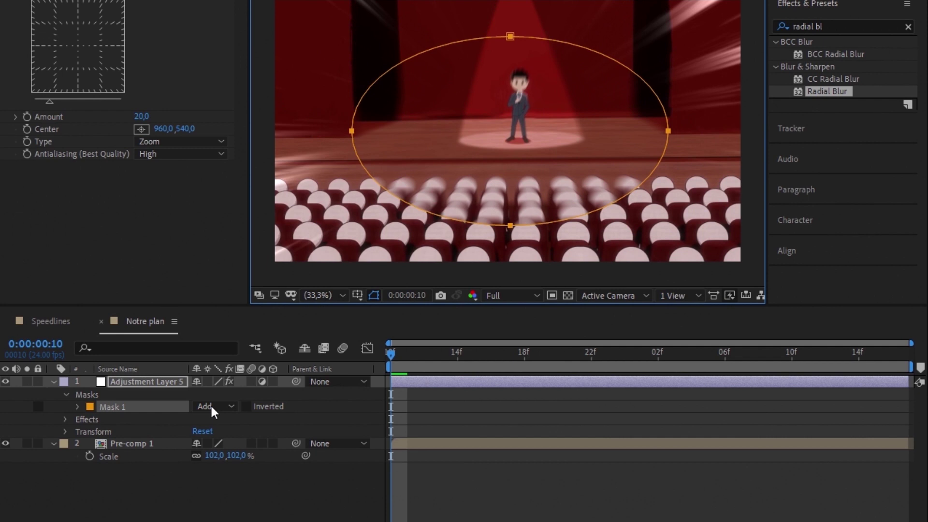
pyautogui.click(210, 442)
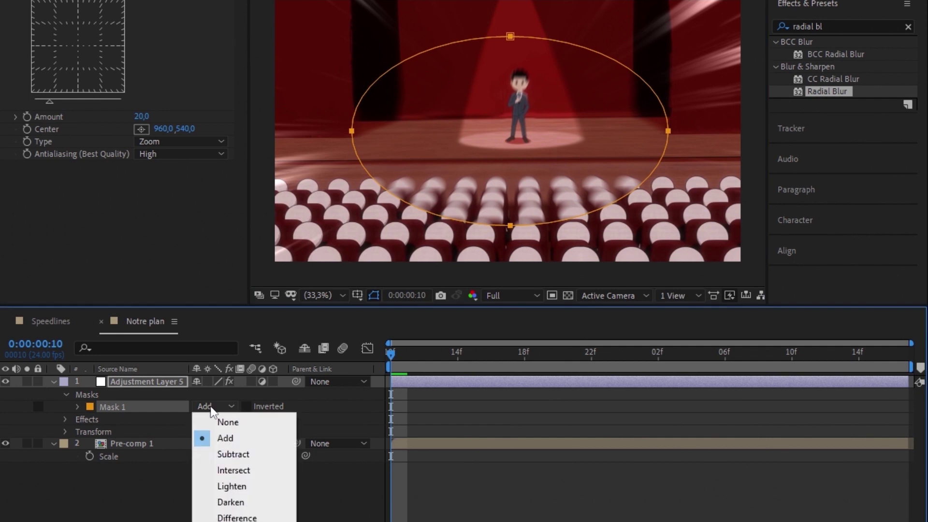
pyautogui.click(225, 488)
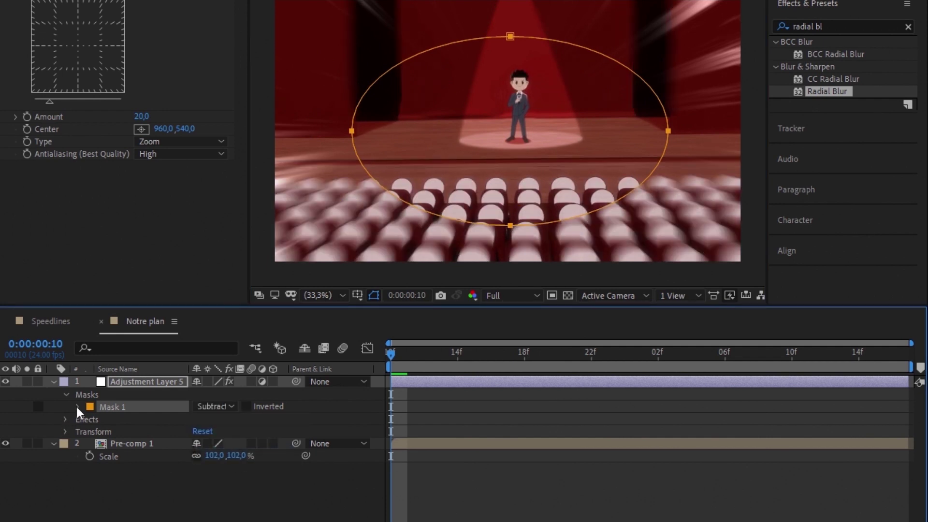
pyautogui.click(76, 406)
pyautogui.moveTo(221, 382); pyautogui.dragTo(307, 380)
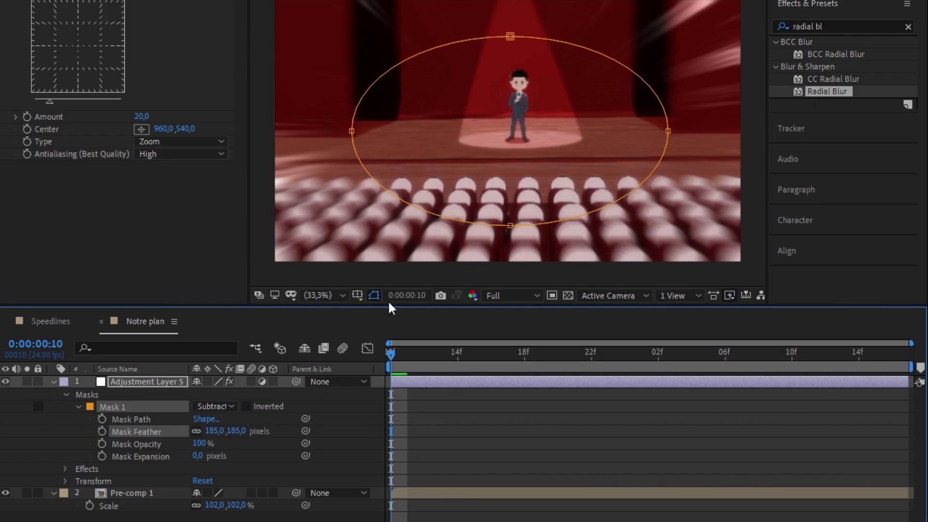
# Hide the mask outline in the composition view and set the Radial Blur amount to 8
pyautogui.click(379, 294)
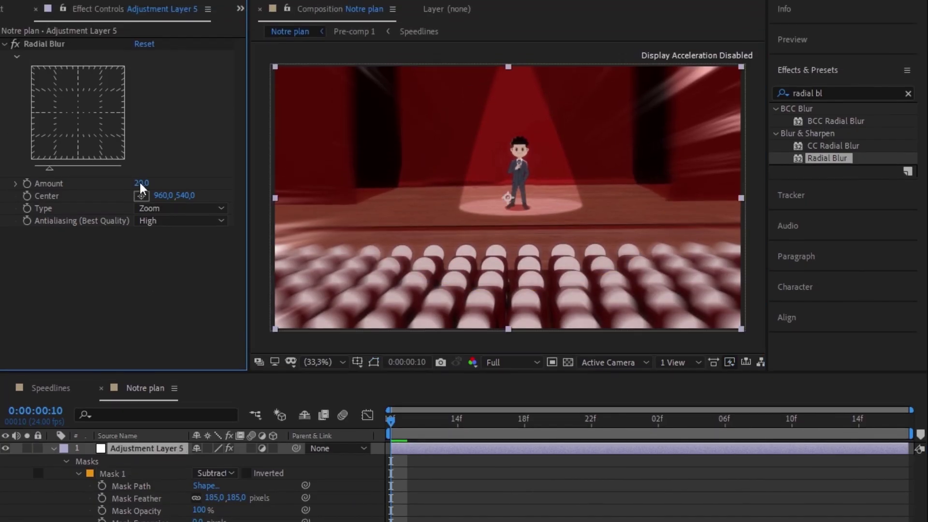
pyautogui.moveTo(140, 188); pyautogui.dragTo(149, 209)
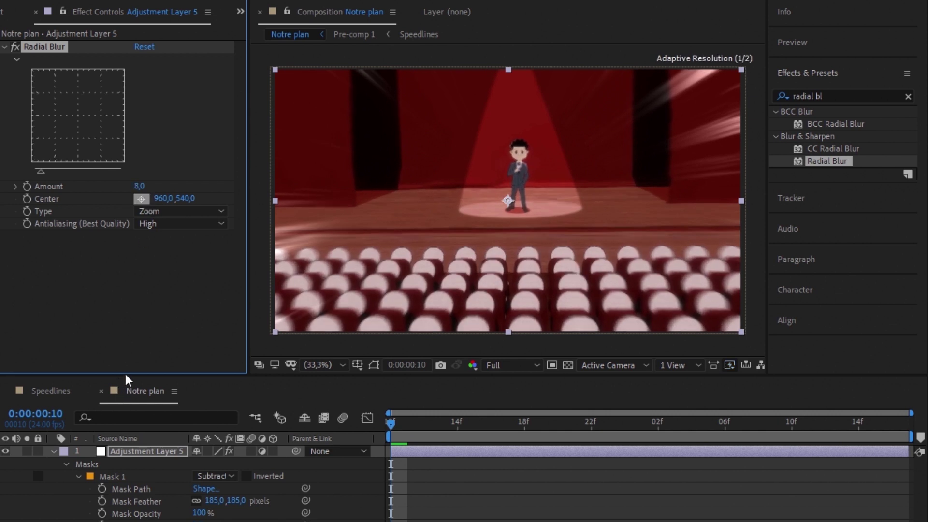